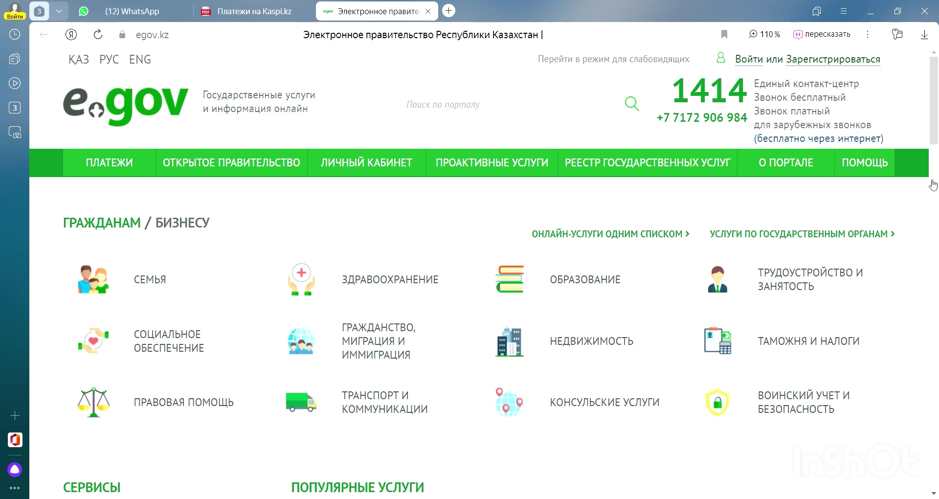
# - Sign in to the eGov portal with an ЭЦП certificate
pyautogui.click(753, 62)
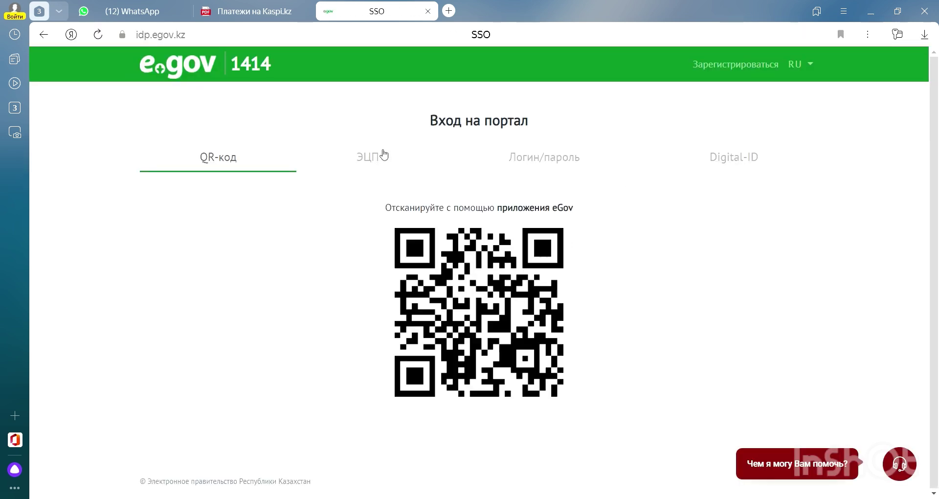
pyautogui.click(384, 154)
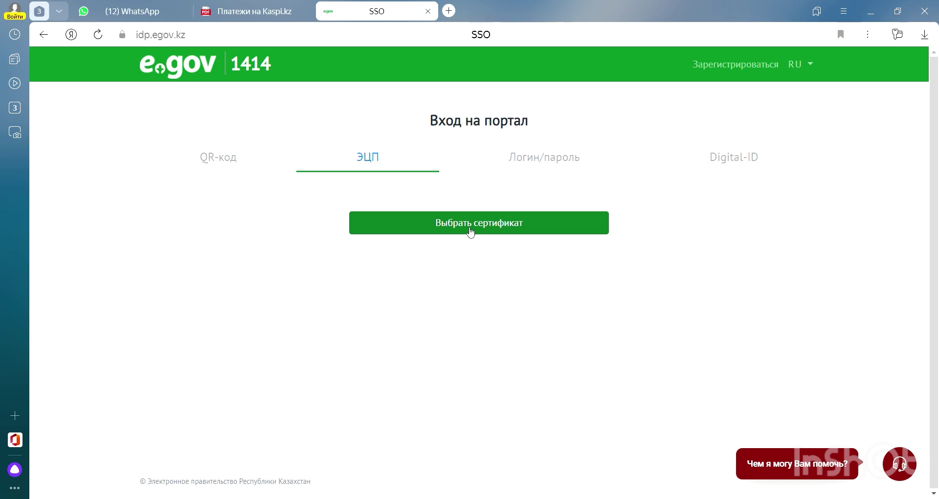
pyautogui.click(470, 230)
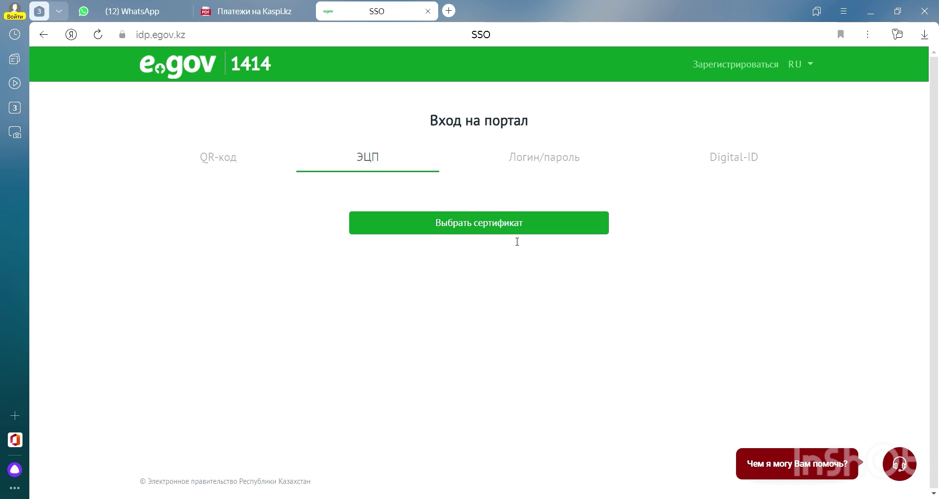
pyautogui.click(445, 266)
pyautogui.click(458, 331)
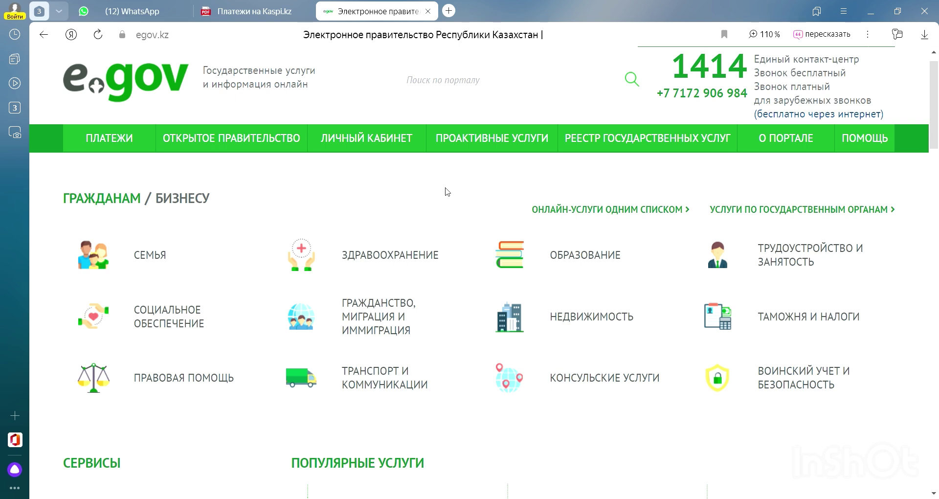
# - From the social security section, order the online service for refunding mistakenly credited mandatory pension contributions and (or) penalties
pyautogui.click(186, 317)
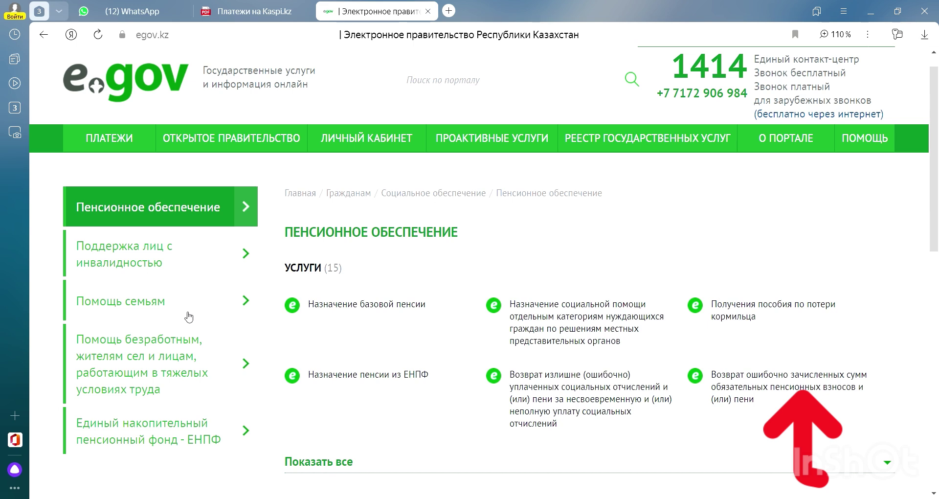
pyautogui.click(764, 390)
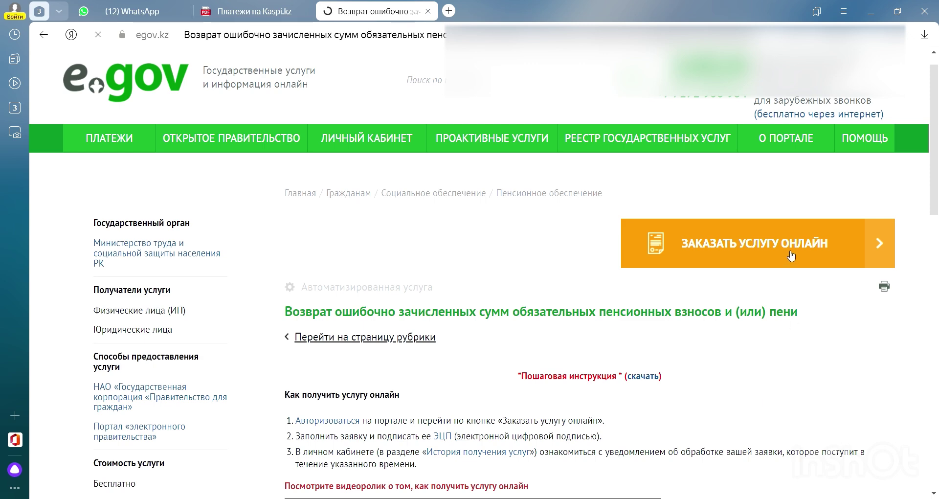
pyautogui.click(790, 255)
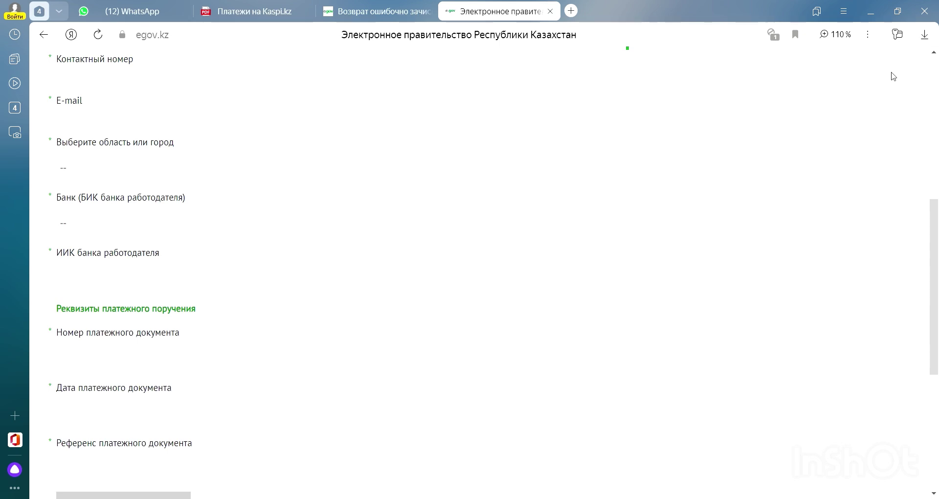
# - Select Жамбылская область as the region in the refund application
pyautogui.click(396, 84)
pyautogui.click(184, 175)
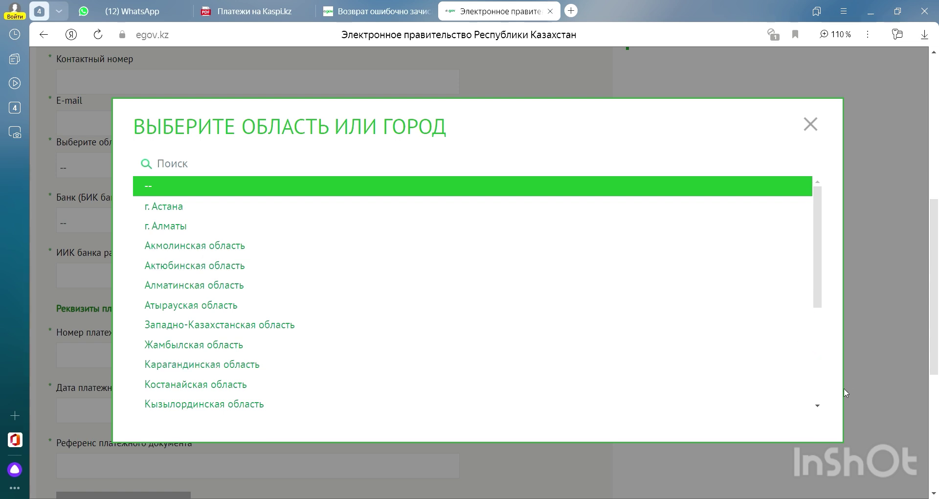
pyautogui.scroll(-4, 819, 401)
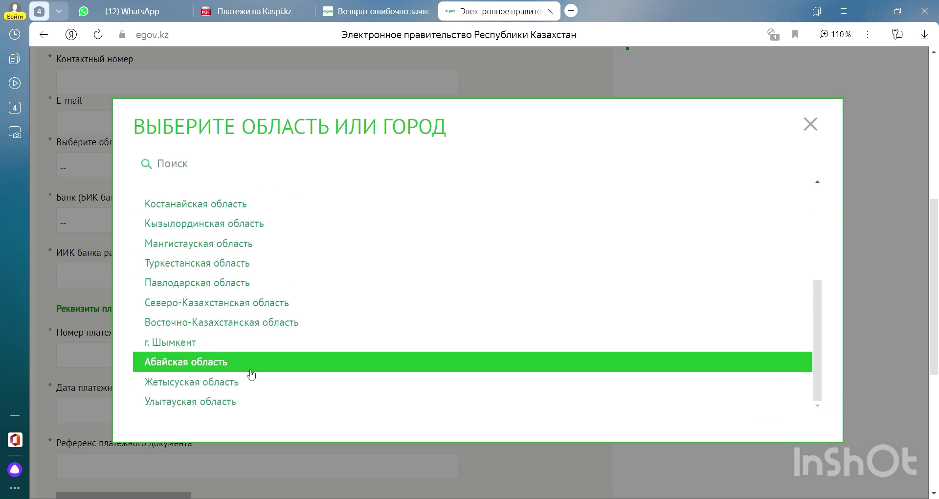
pyautogui.scroll(4, 820, 190)
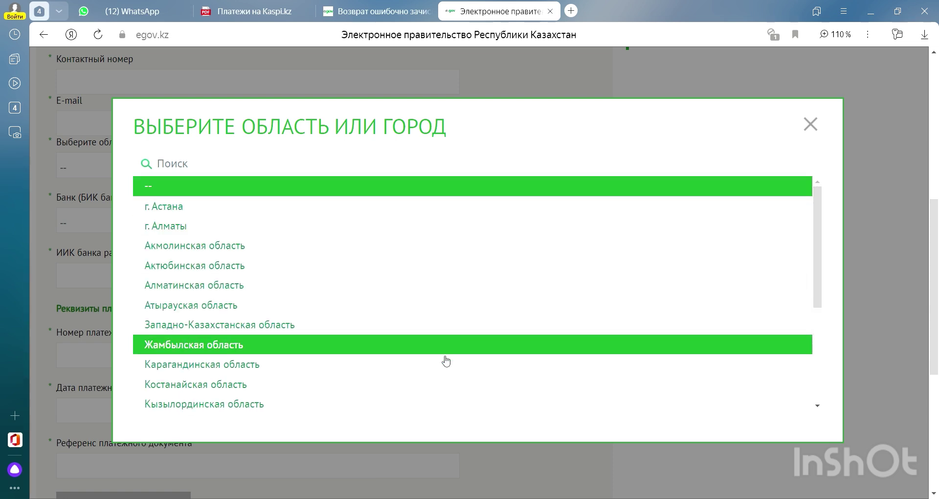
pyautogui.click(249, 345)
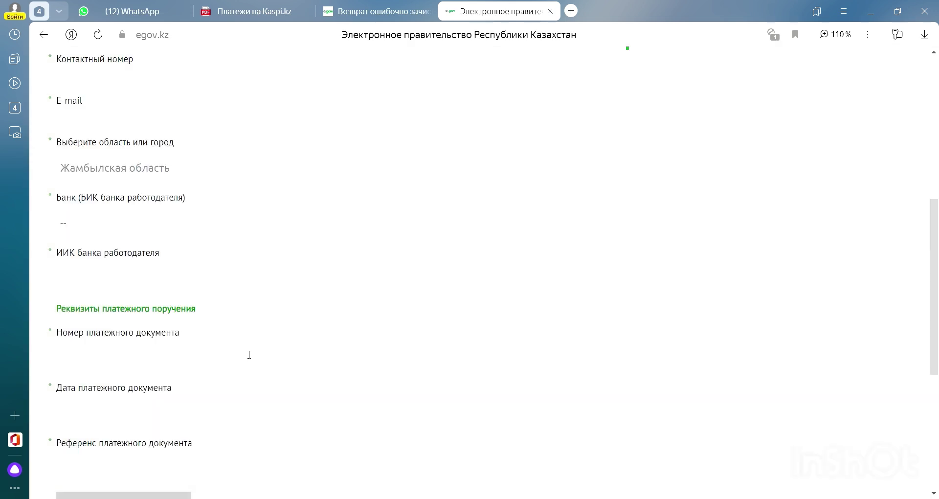
# - Find "kas" in the employer's bank list and select АО "KASPI BANK"
pyautogui.click(180, 228)
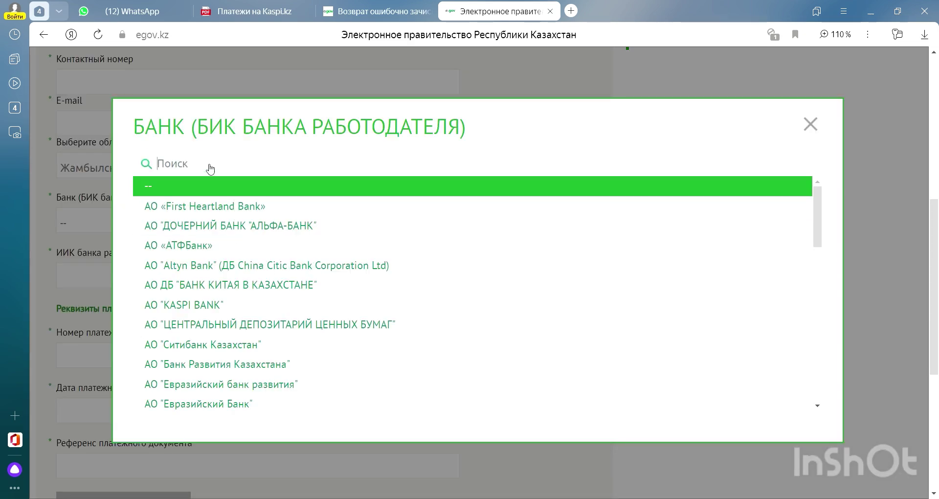
pyautogui.write('rfc')
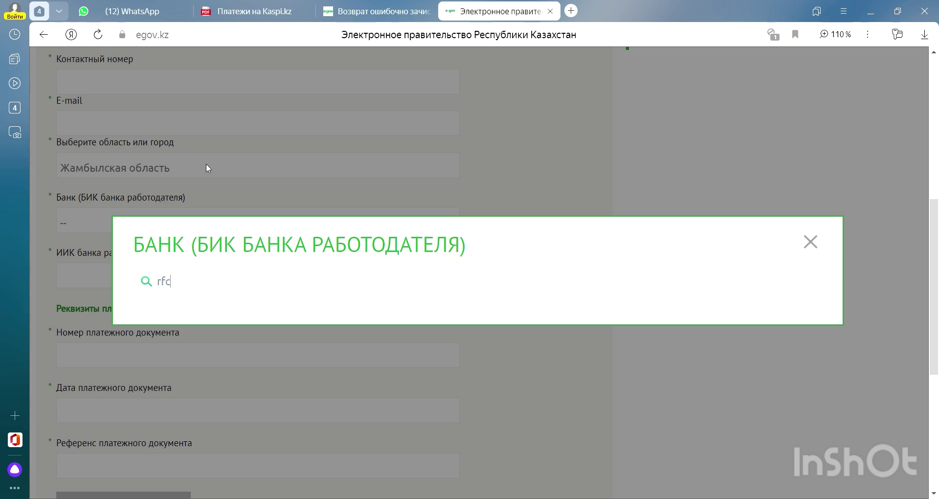
pyautogui.press('BackSpace')
pyautogui.press('BackSpace')
pyautogui.press('BackSpace')
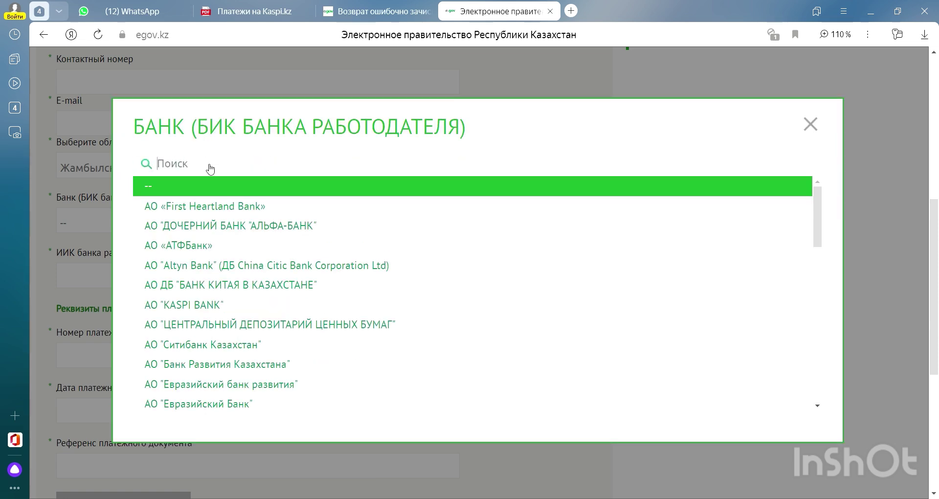
pyautogui.write('kas')
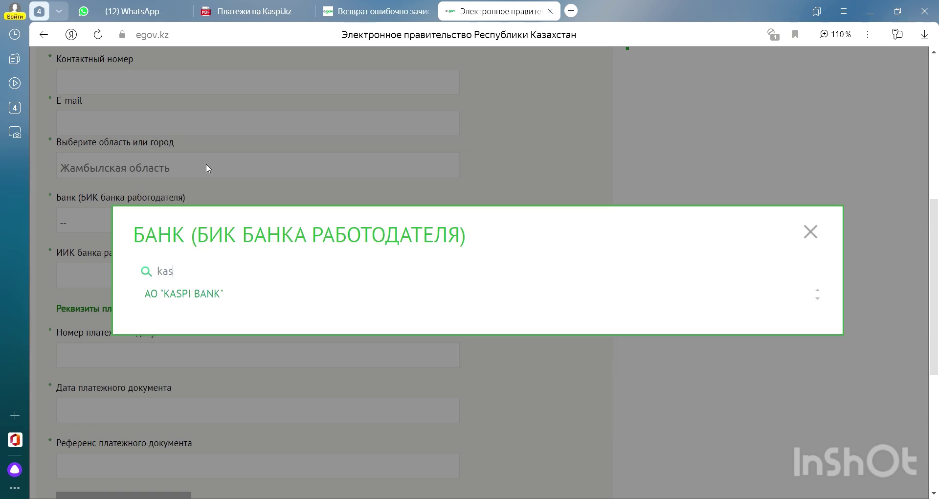
pyautogui.click(230, 298)
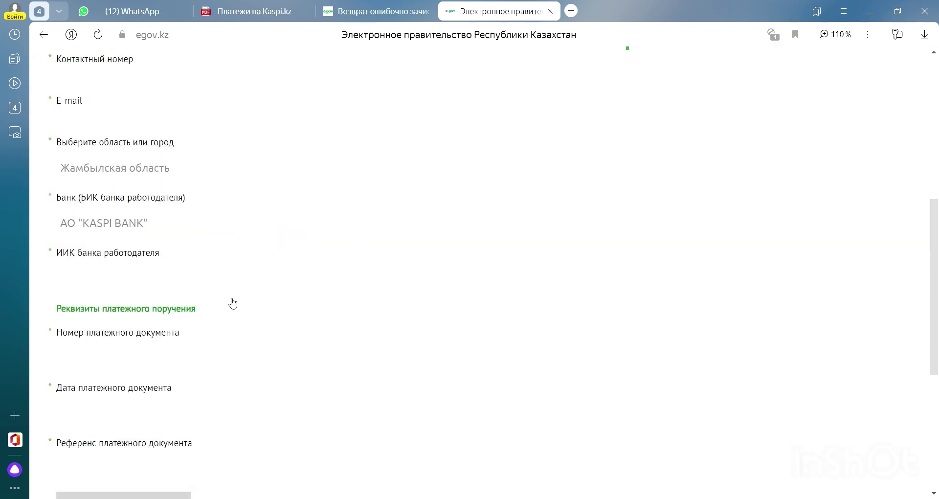
# - Consult the Kaspi payment receipt for the employer's bank account number (ИИК) and return to the application
pyautogui.click(260, 280)
pyautogui.click(281, 22)
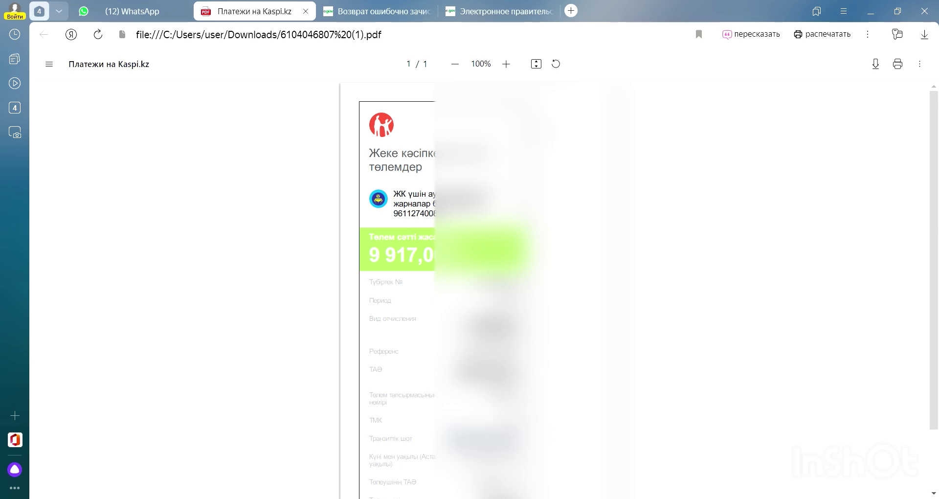
pyautogui.click(482, 12)
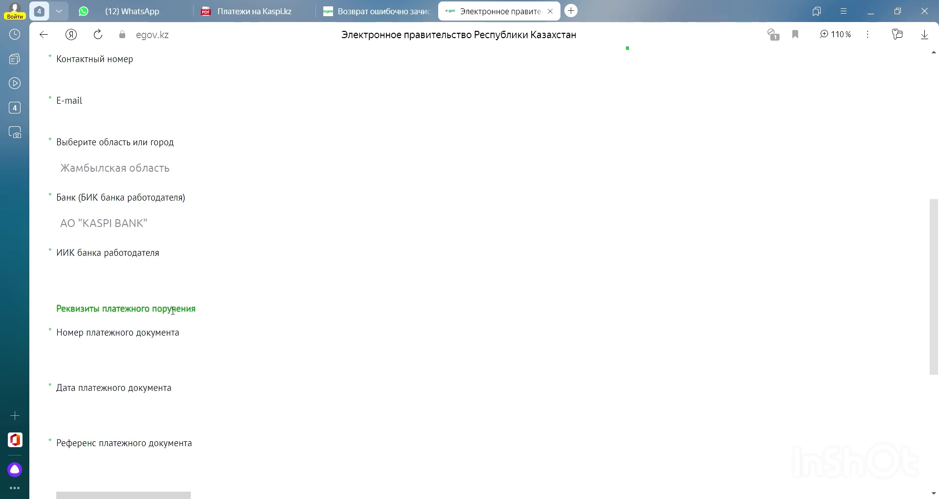
pyautogui.hotkey('ctrl', 'v')
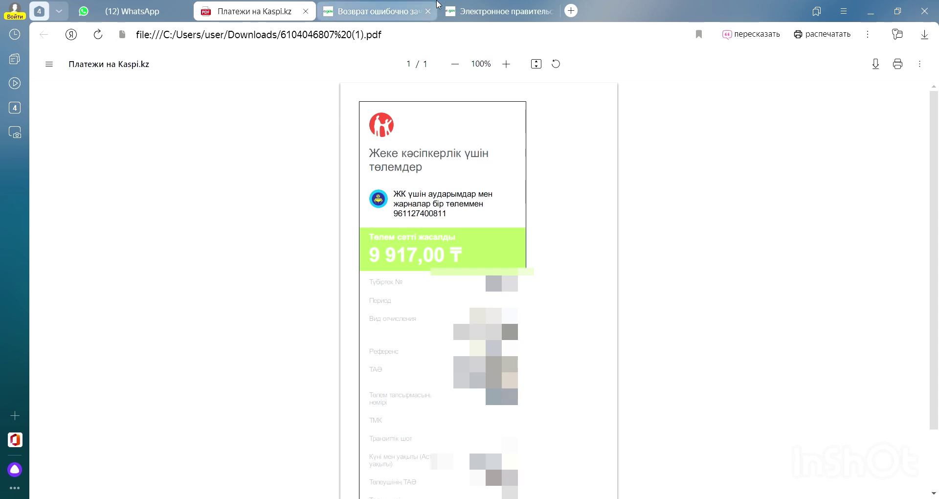
pyautogui.click(511, 7)
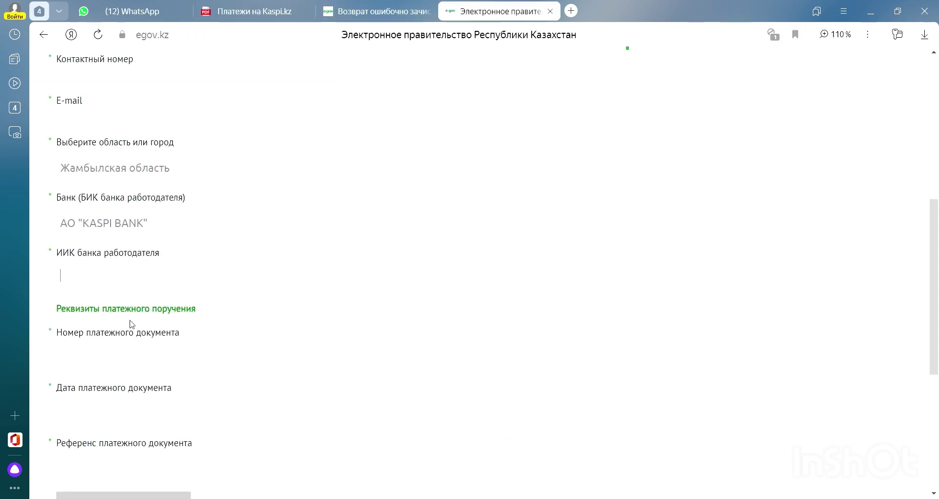
# - Check the Kaspi receipt for the payment document's number and date, and close the application's date picker
pyautogui.click(117, 367)
pyautogui.click(129, 406)
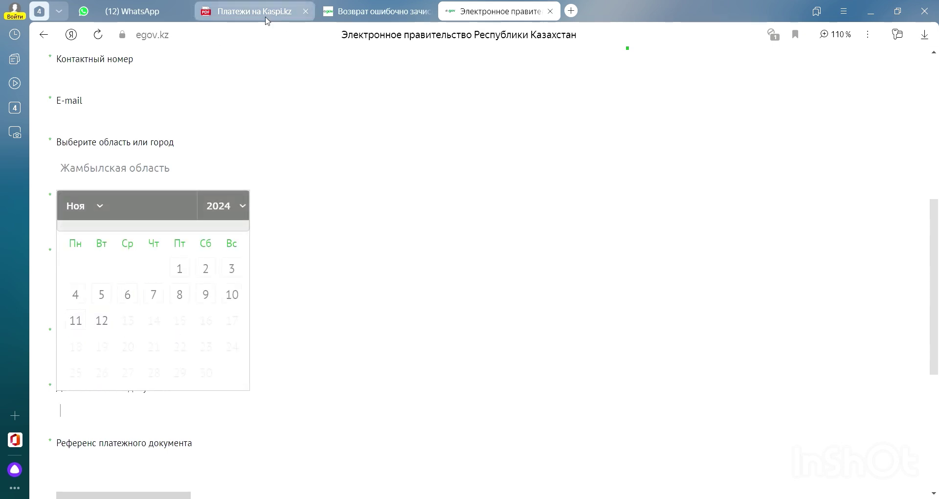
pyautogui.click(254, 11)
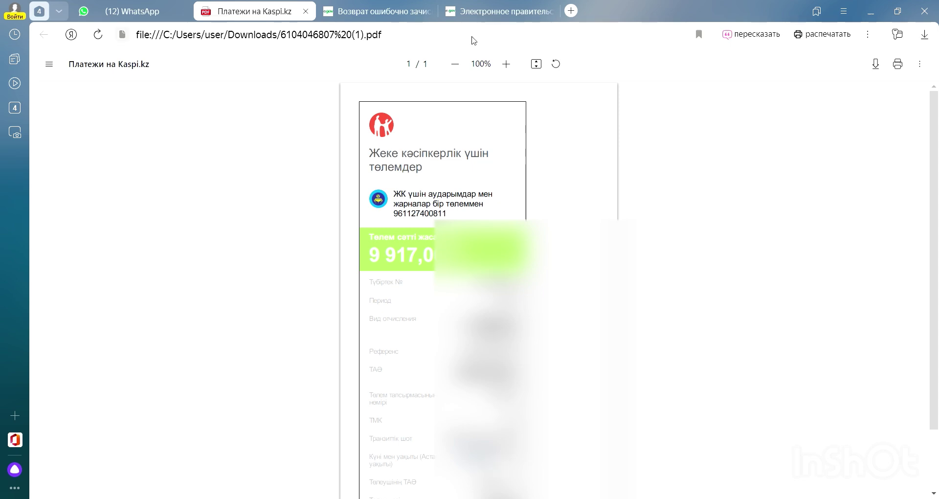
pyautogui.click(485, 7)
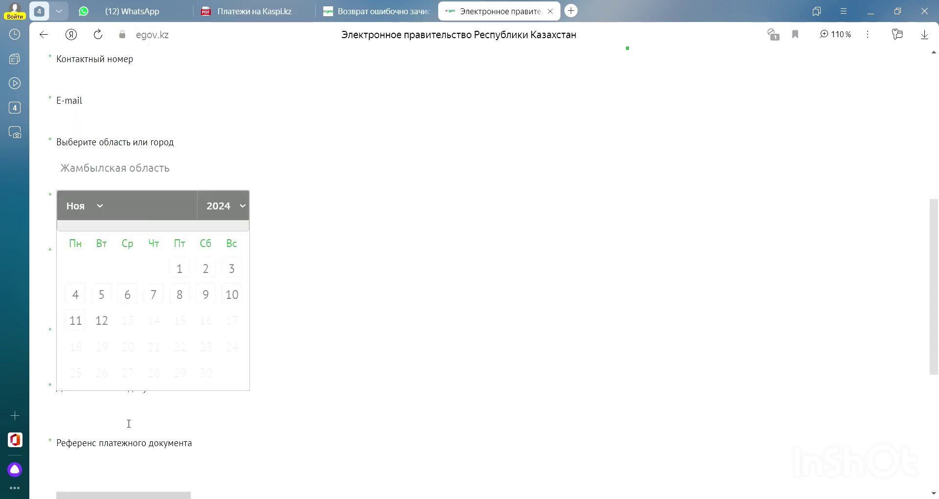
pyautogui.click(509, 373)
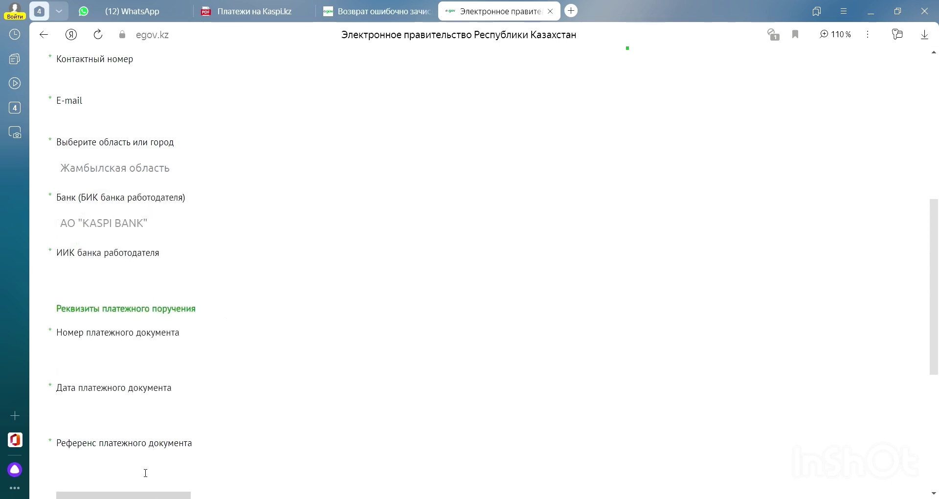
# - Check the Kaspi receipt for the payment document's reference and return to the application form
pyautogui.click(252, 12)
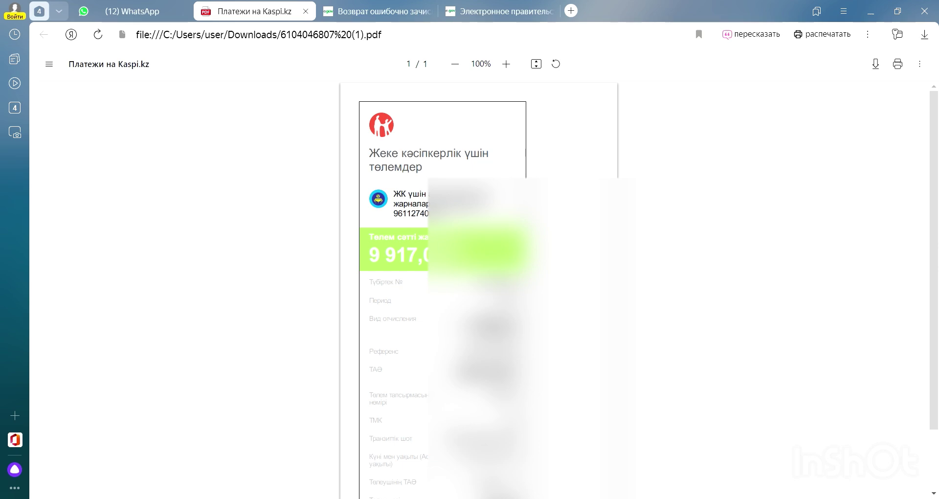
pyautogui.click(498, 7)
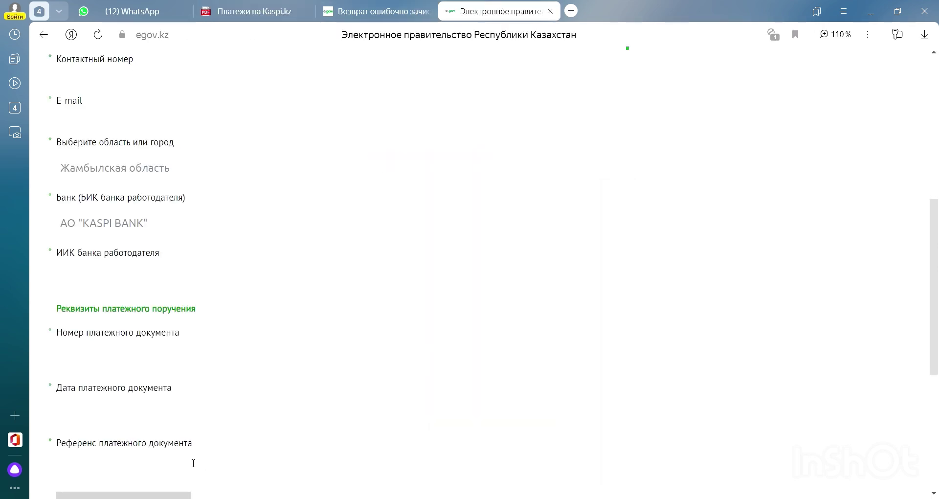
pyautogui.scroll(-1, 374, 358)
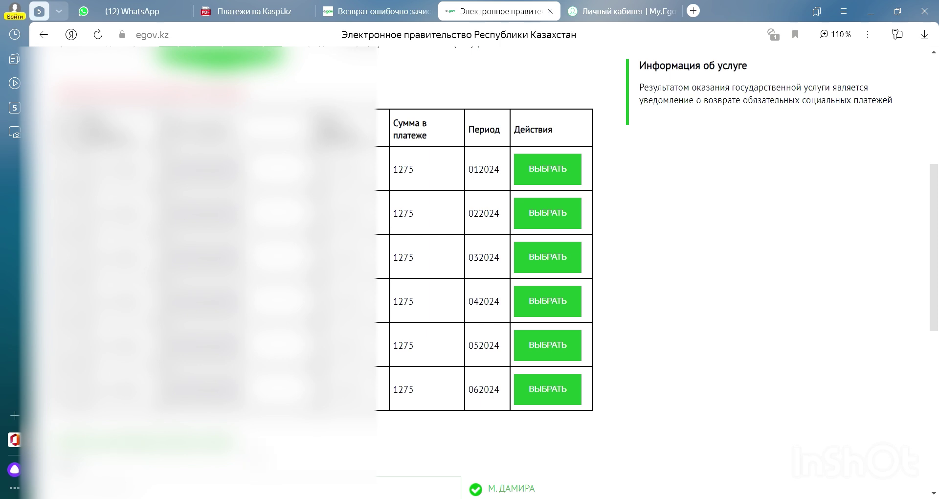
# - Select the payment for period 012024 and set its refund reason to "ошибочно перечислены"
pyautogui.click(551, 171)
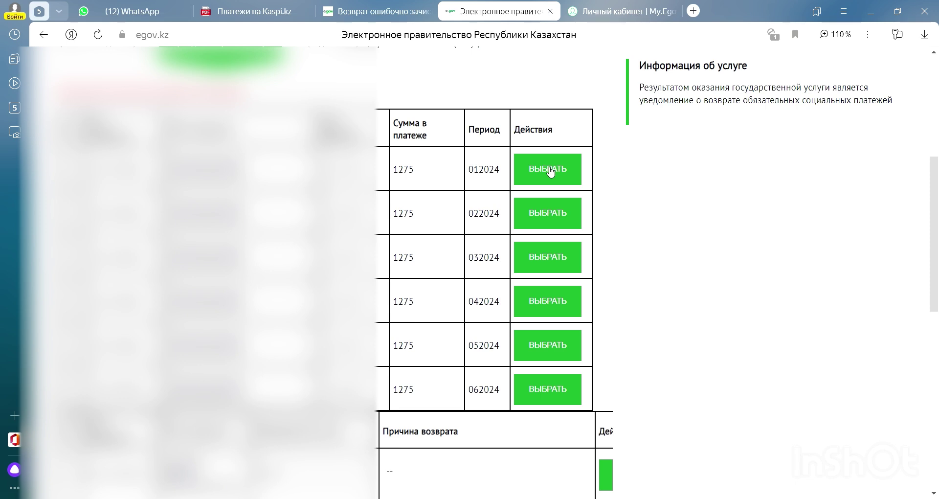
pyautogui.scroll(-4, 550, 171)
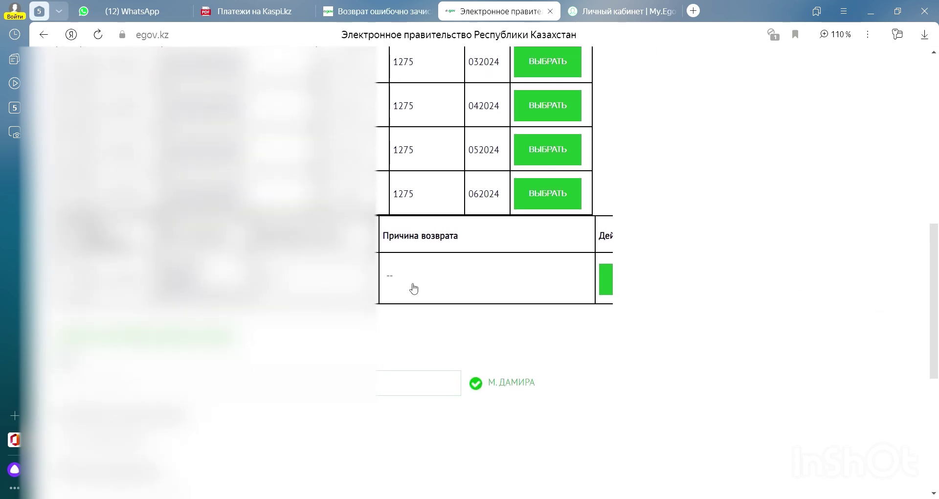
pyautogui.click(435, 280)
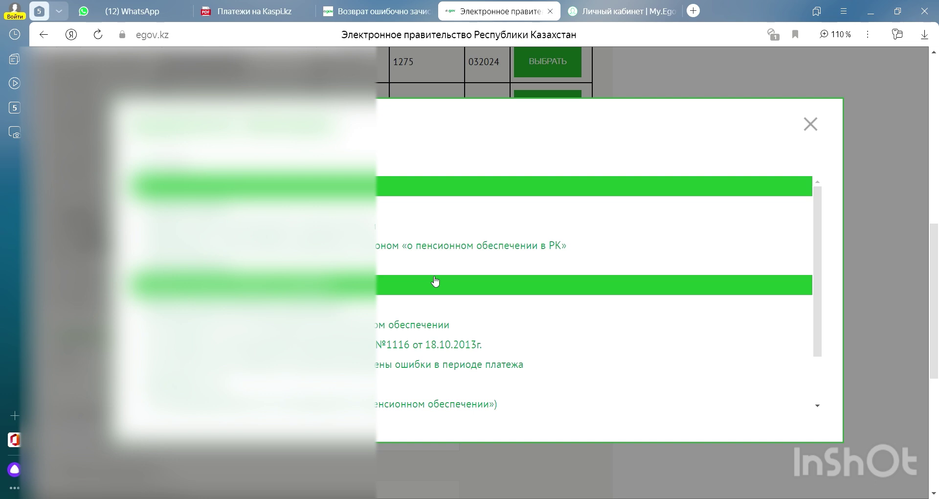
pyautogui.scroll(-1, 435, 282)
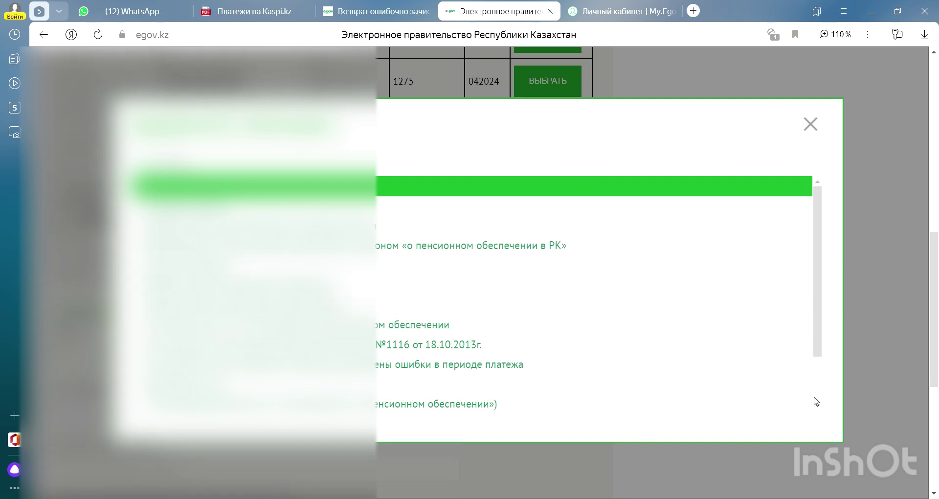
pyautogui.scroll(-1, 816, 401)
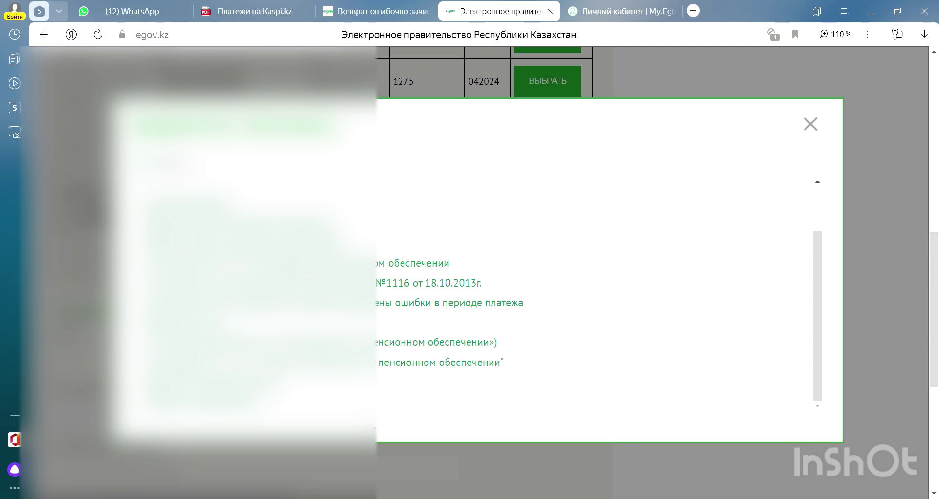
pyautogui.click(587, 401)
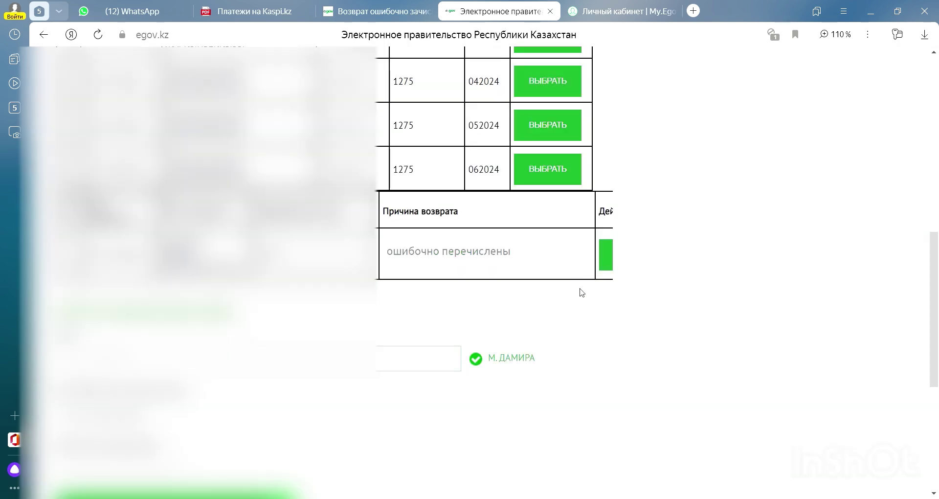
# - Remove the selected payment from the refund table and select the 012024 payment again
pyautogui.click(606, 265)
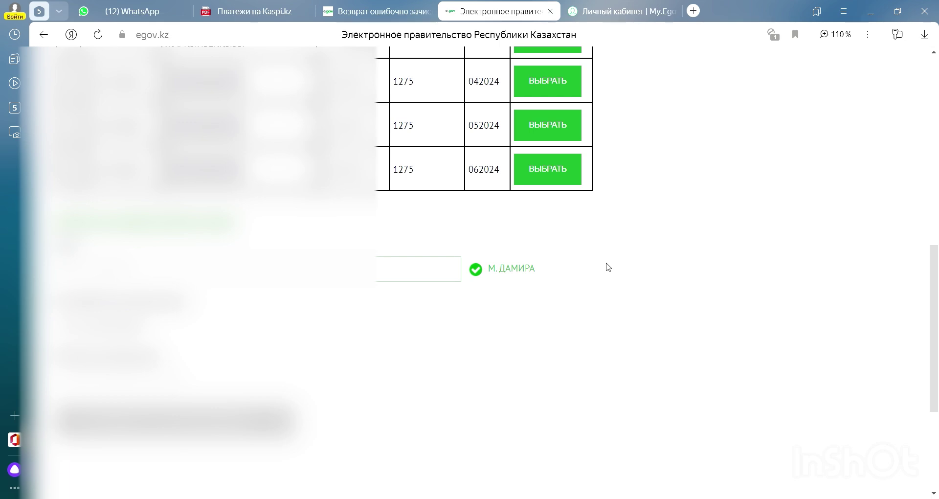
pyautogui.scroll(3, 608, 267)
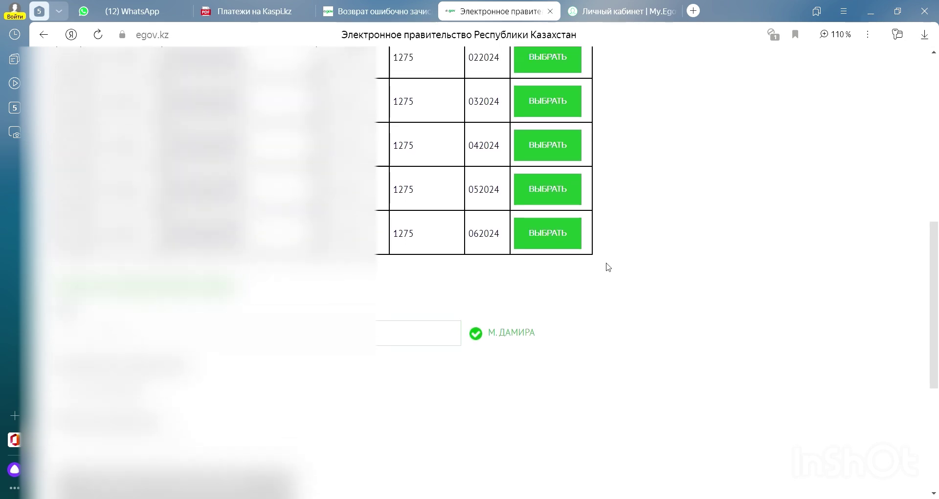
pyautogui.scroll(2, 608, 267)
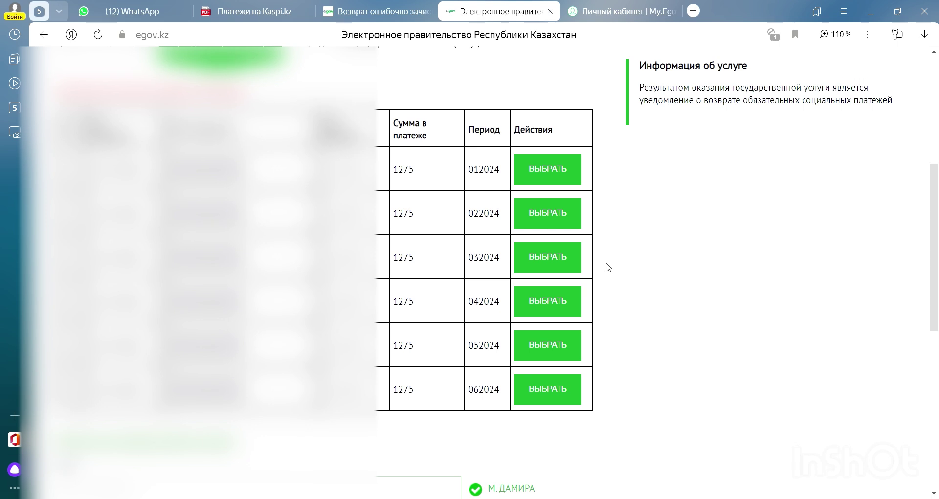
pyautogui.click(553, 178)
pyautogui.scroll(-3, 544, 472)
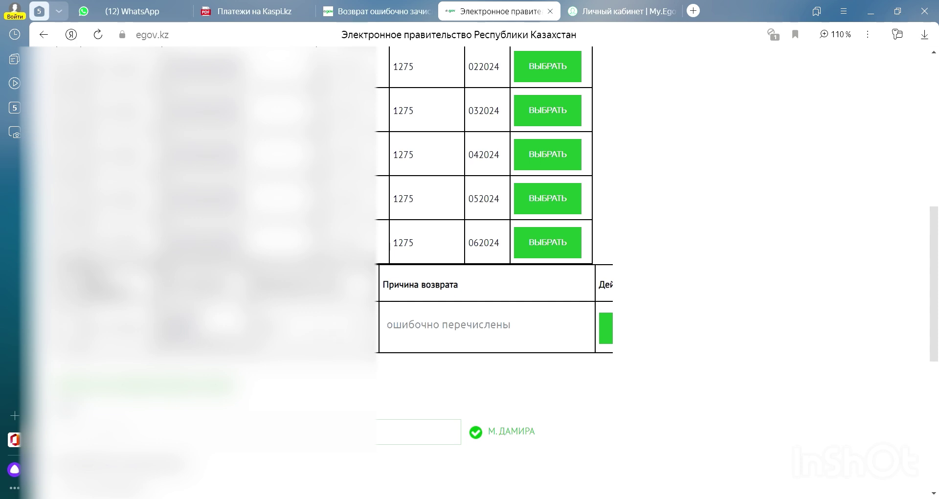
pyautogui.scroll(-5, 489, 271)
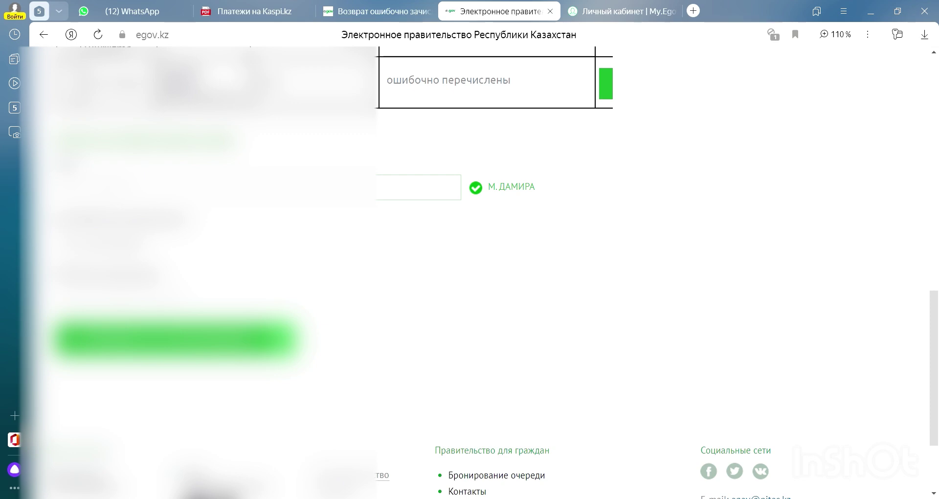
pyautogui.scroll(5, 533, 306)
pyautogui.scroll(3, 535, 306)
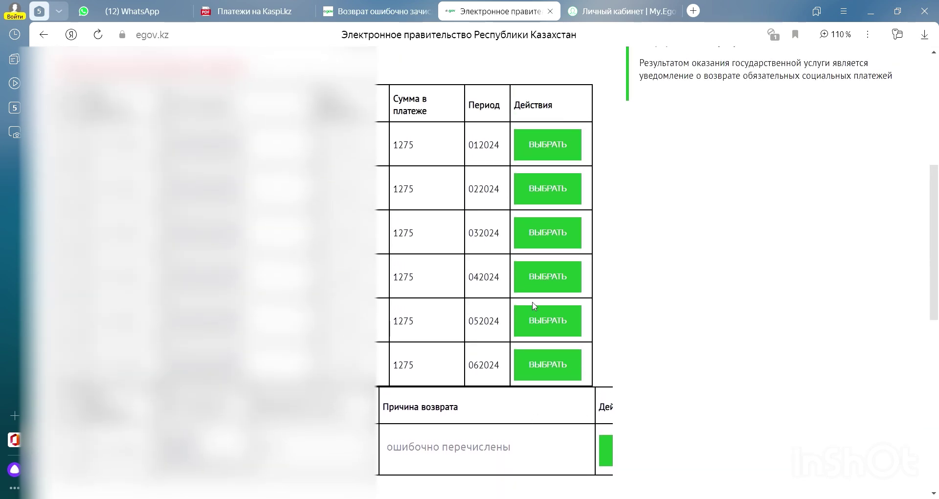